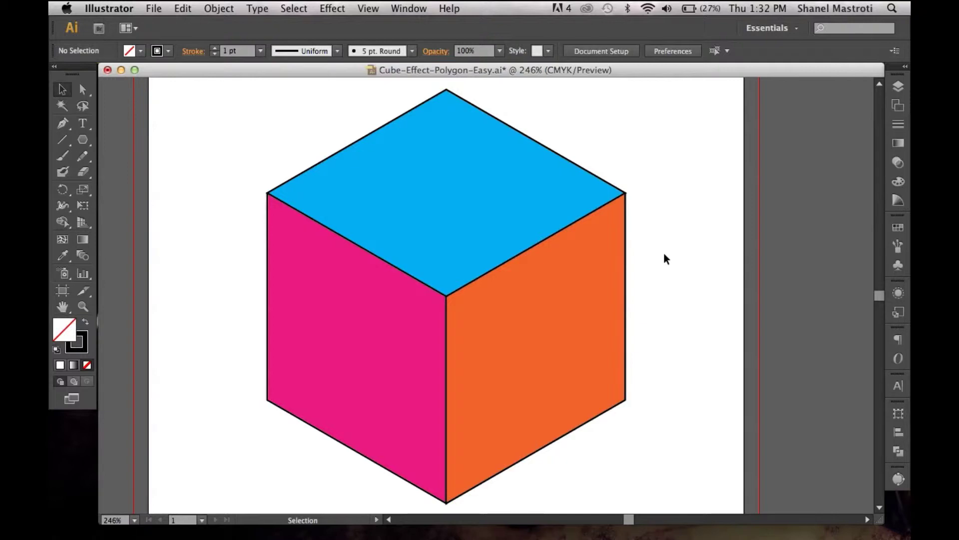
# - Create a new blank 4 in by 4 in document, Untitled-15
pyautogui.press('a')
pyautogui.press('super+n')
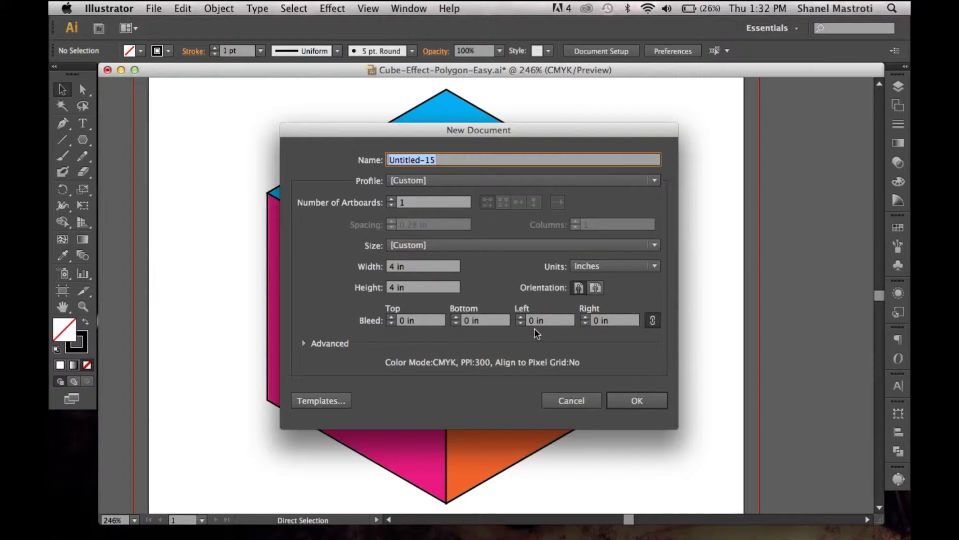
pyautogui.click(639, 401)
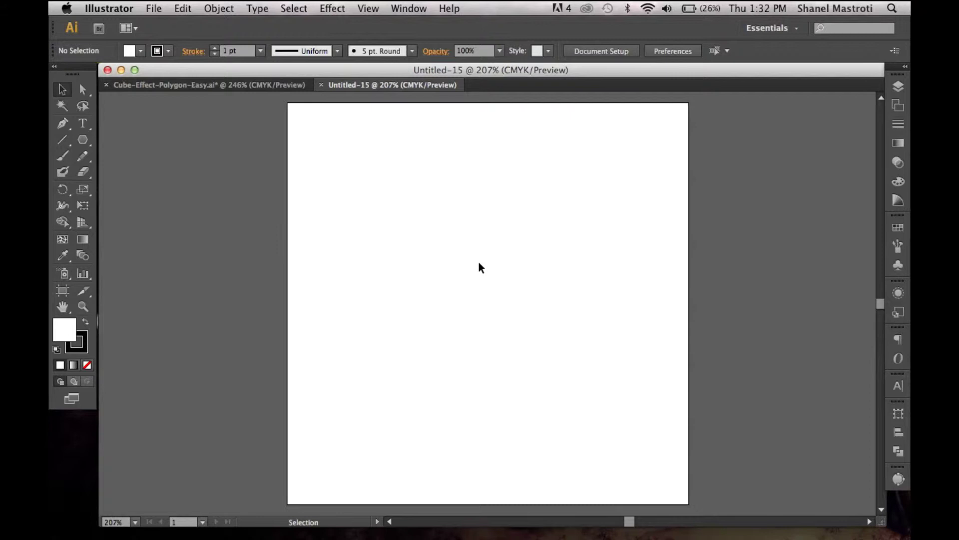
# - Confirm Smart Guides are checked in the View menu, then select the Polygon tool
pyautogui.click(368, 8)
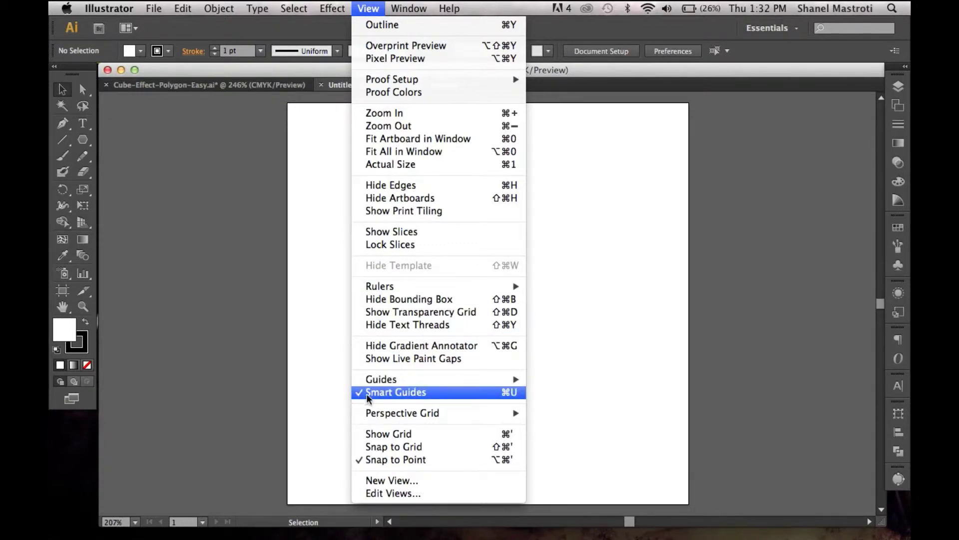
pyautogui.click(583, 367)
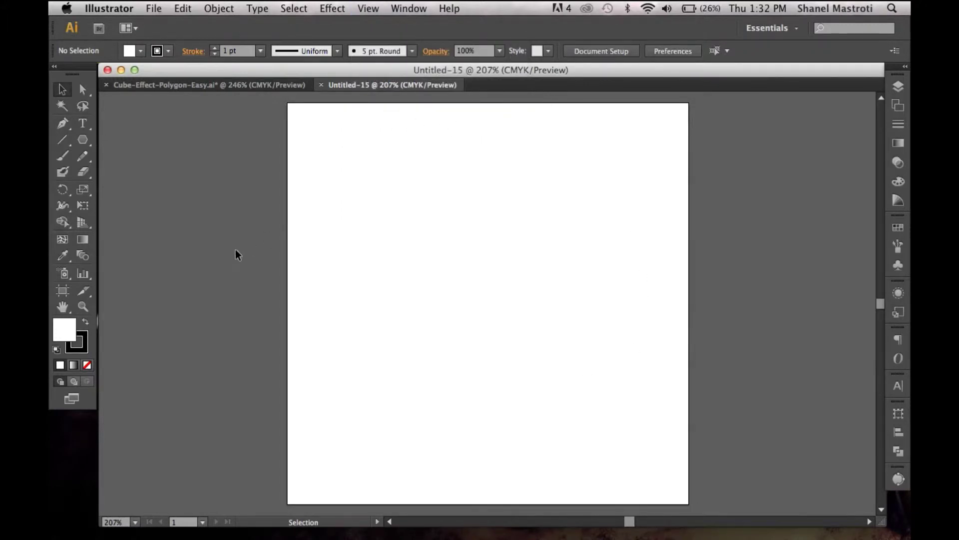
pyautogui.click(83, 140)
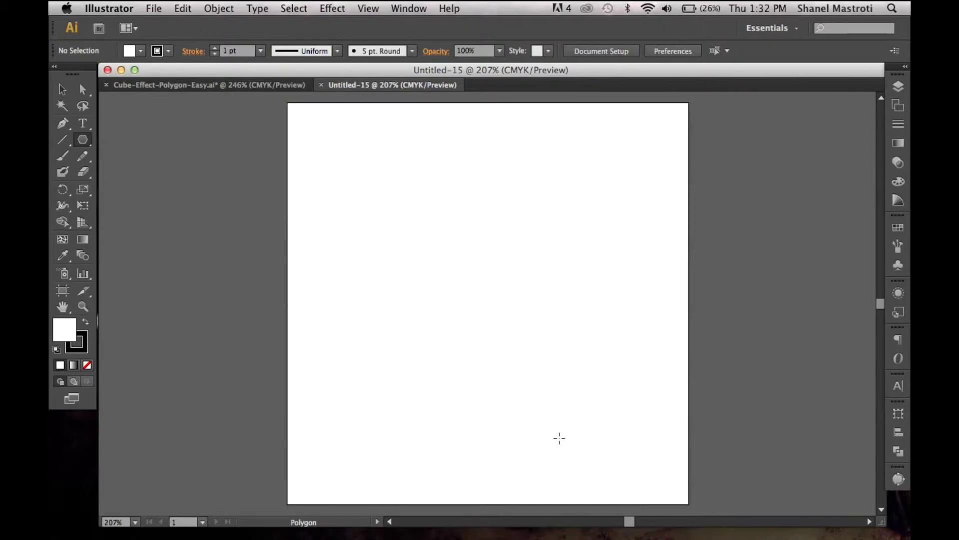
# - Draw a hexagon and move it up and left toward the page centre
pyautogui.moveTo(560, 438); pyautogui.dragTo(512, 360)
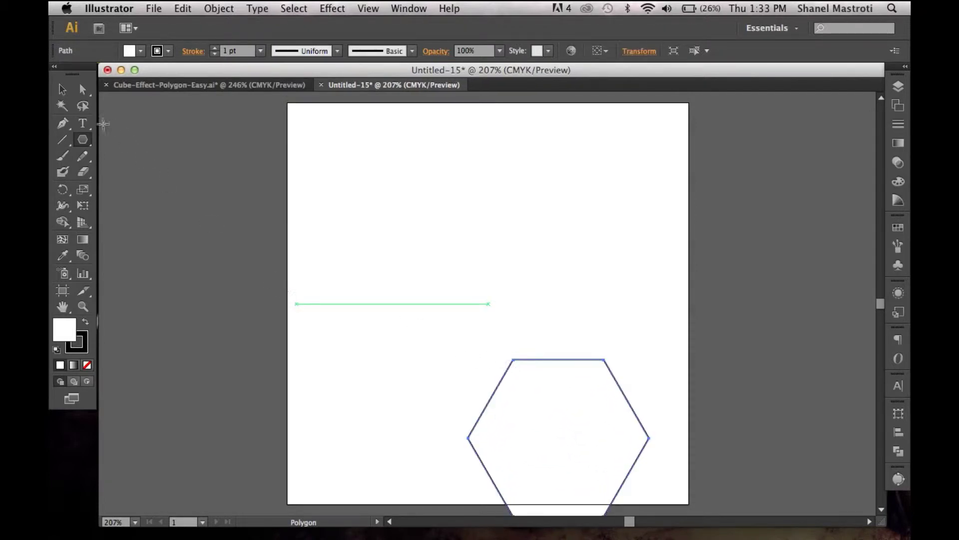
pyautogui.click(62, 89)
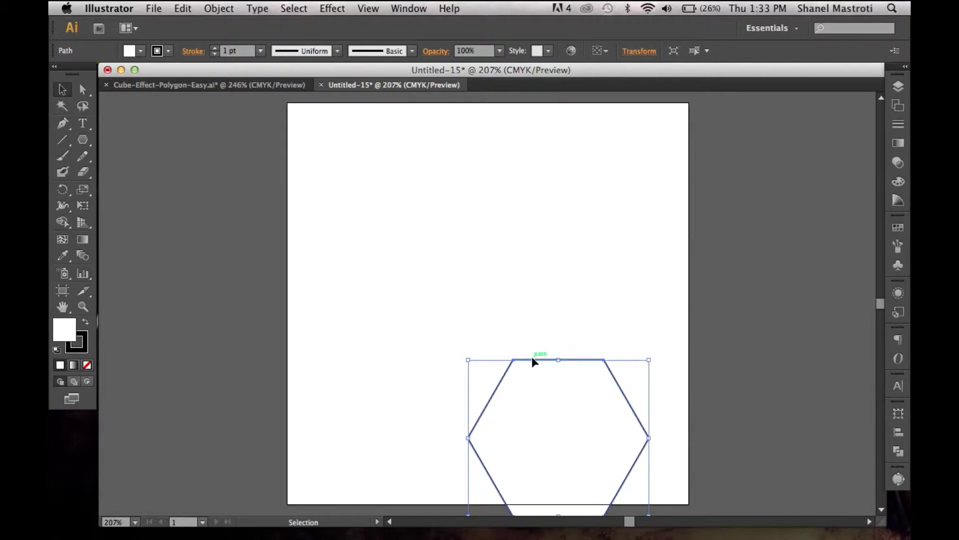
pyautogui.moveTo(532, 359); pyautogui.dragTo(498, 303)
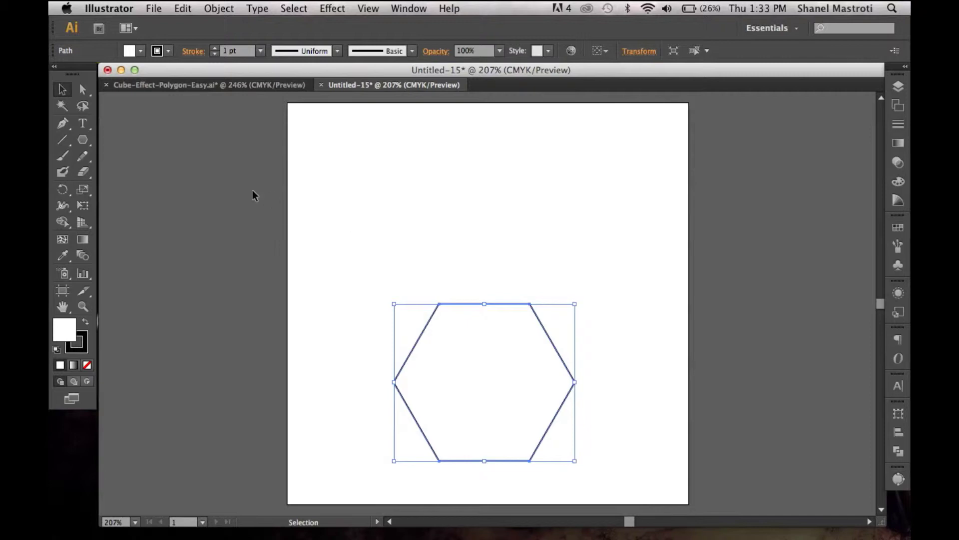
# - Set the hexagon's fill to None, keeping its 1 pt stroke
pyautogui.click(143, 51)
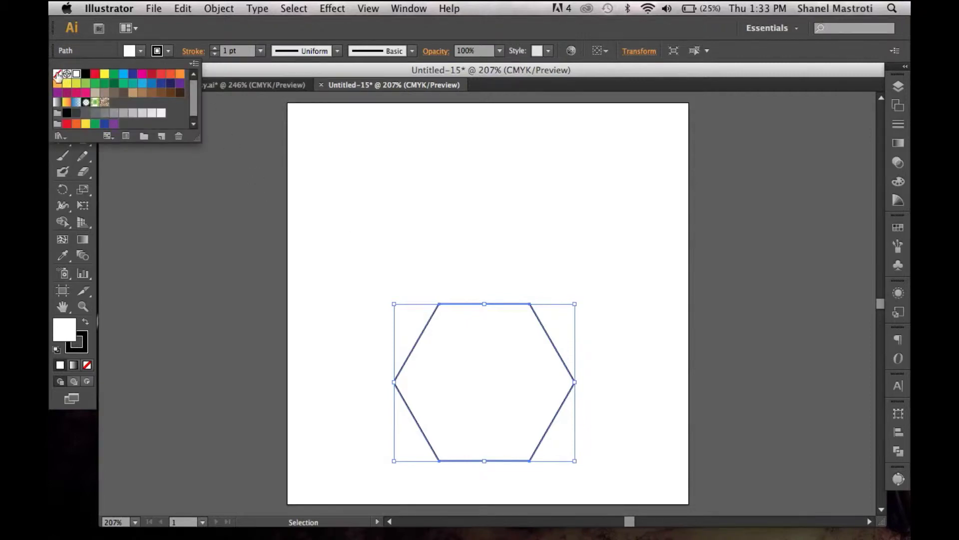
pyautogui.click(57, 75)
pyautogui.click(142, 51)
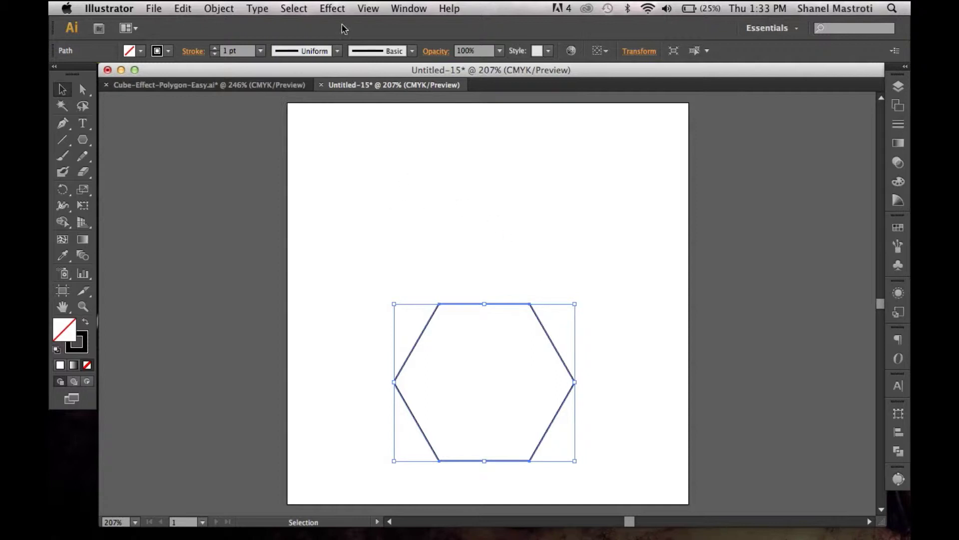
# - Rotate the hexagon 90° with Object > Transform > Rotate so it stands on a point
pyautogui.click(221, 8)
pyautogui.moveTo(234, 25)
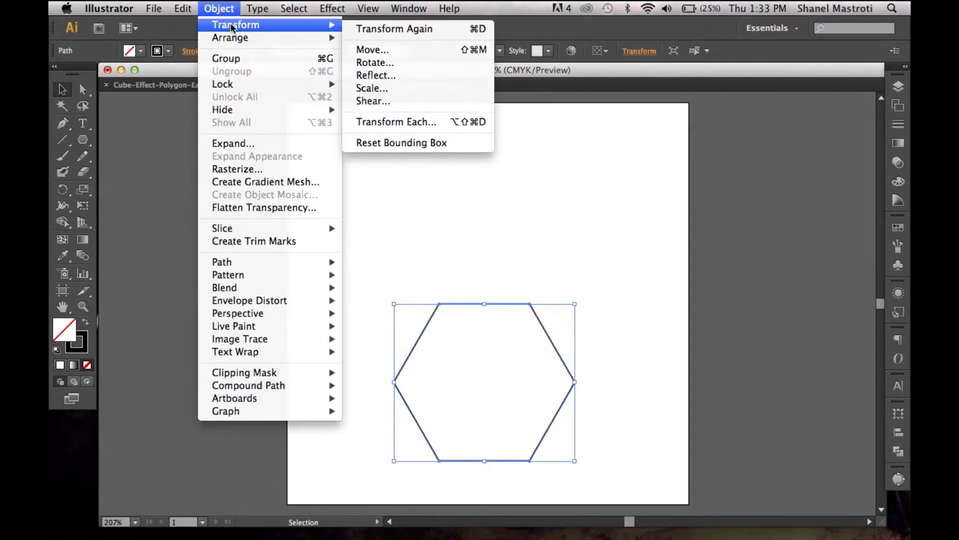
pyautogui.click(375, 61)
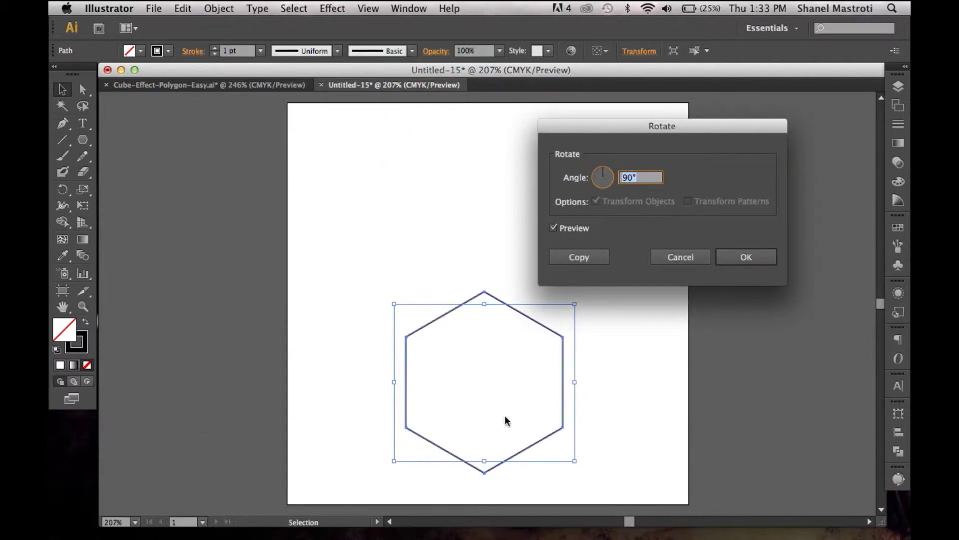
pyautogui.click(745, 258)
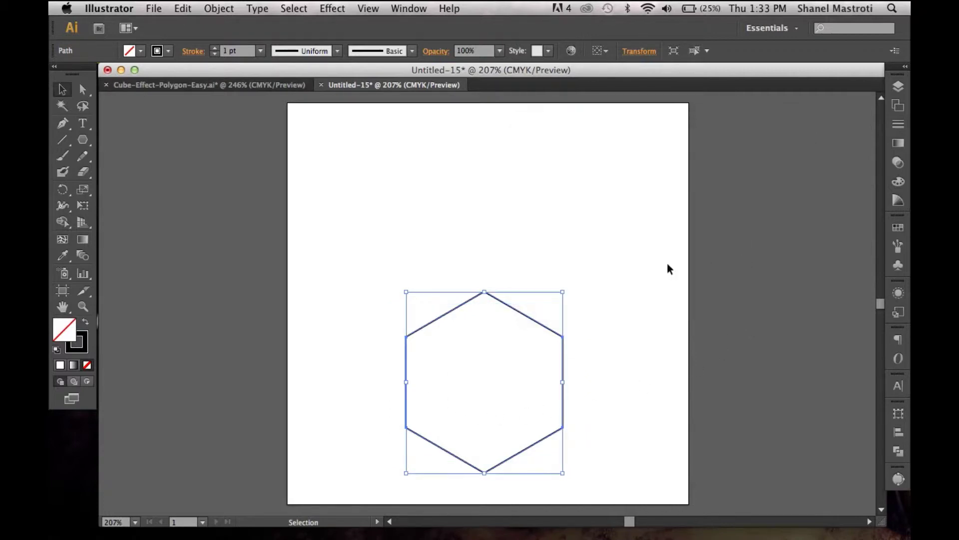
pyautogui.click(525, 317)
# - Alt-drag a hexagon copy 0.9 in straight up, its bottom point on the original's centre
pyautogui.moveTo(525, 317); pyautogui.dragTo(527, 227)
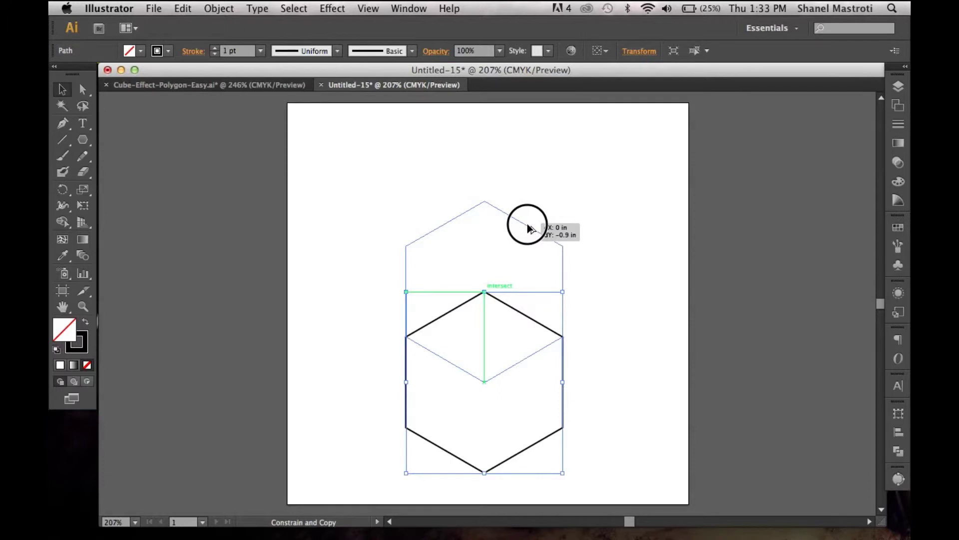
pyautogui.moveTo(527, 225); pyautogui.dragTo(528, 225)
pyautogui.moveTo(528, 225); pyautogui.dragTo(527, 225)
pyautogui.moveTo(527, 225); pyautogui.dragTo(528, 225)
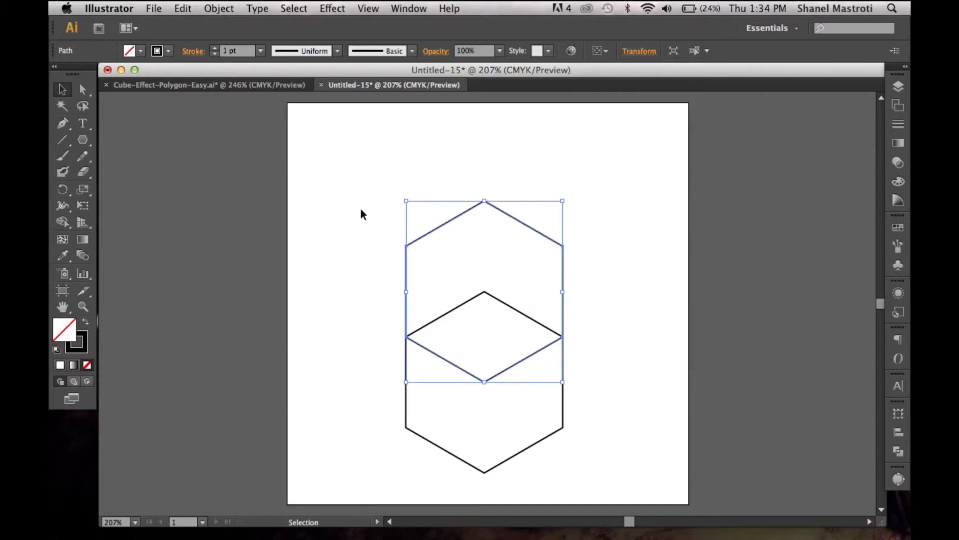
pyautogui.click(83, 91)
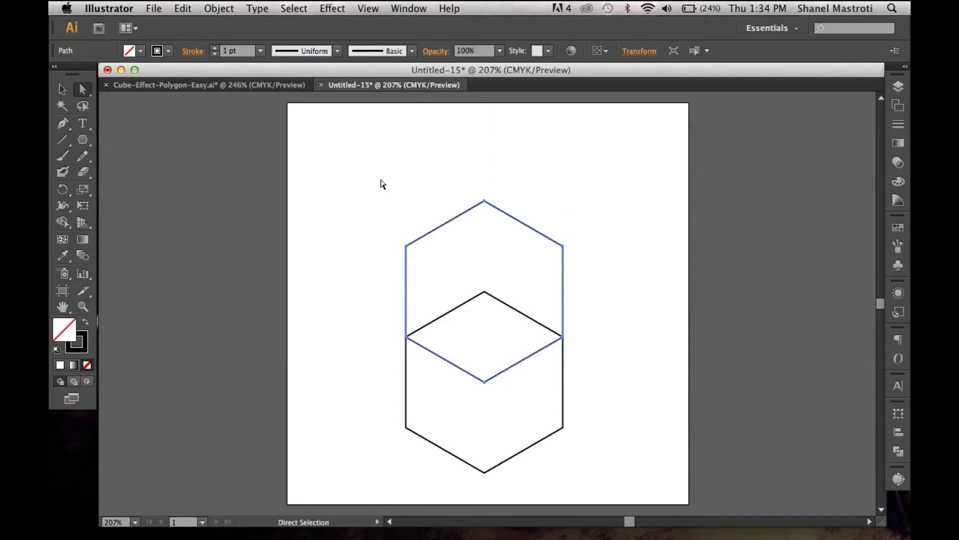
# - Marquee both hexagons with Direct Selection and apply Pathfinder Divide to split them
pyautogui.moveTo(370, 175); pyautogui.dragTo(611, 487)
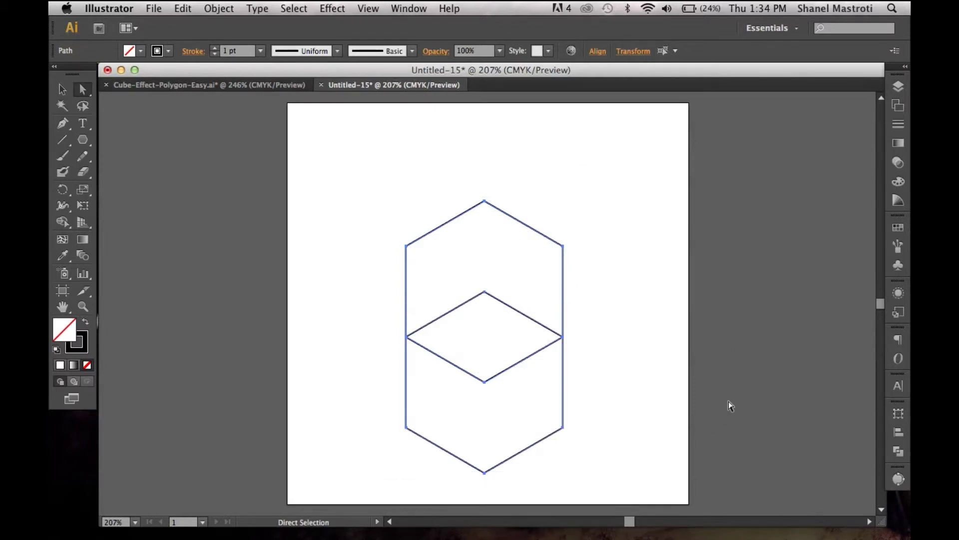
pyautogui.click(899, 451)
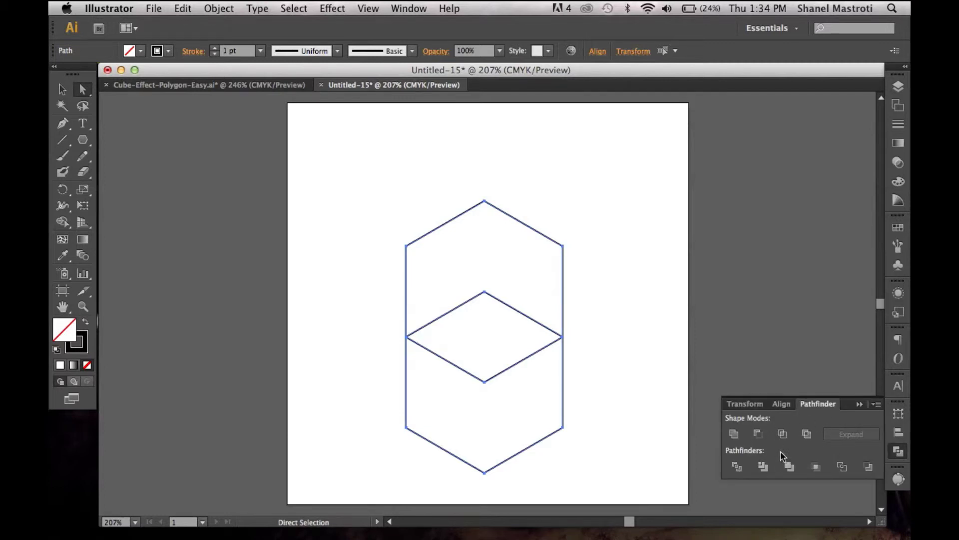
pyautogui.click(807, 434)
pyautogui.click(408, 8)
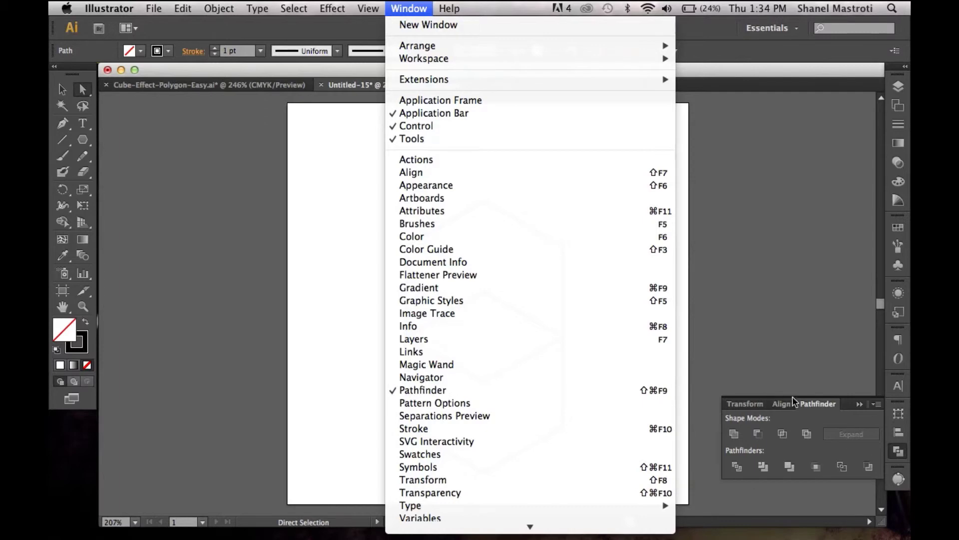
pyautogui.click(829, 416)
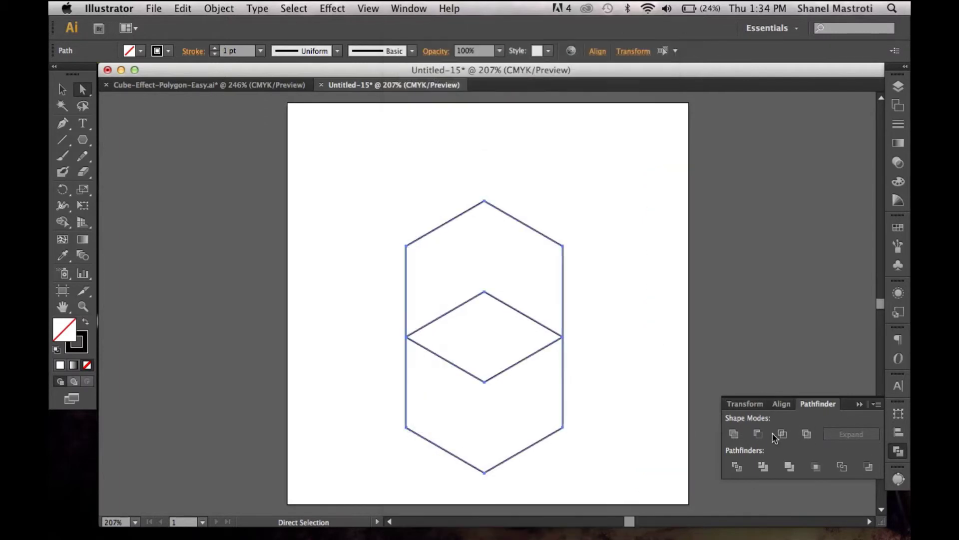
pyautogui.click(735, 467)
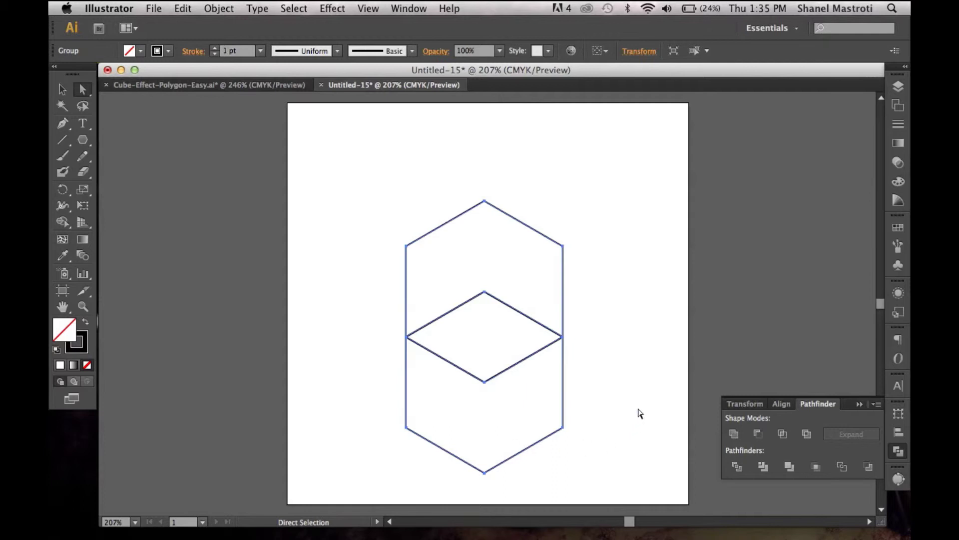
pyautogui.click(649, 352)
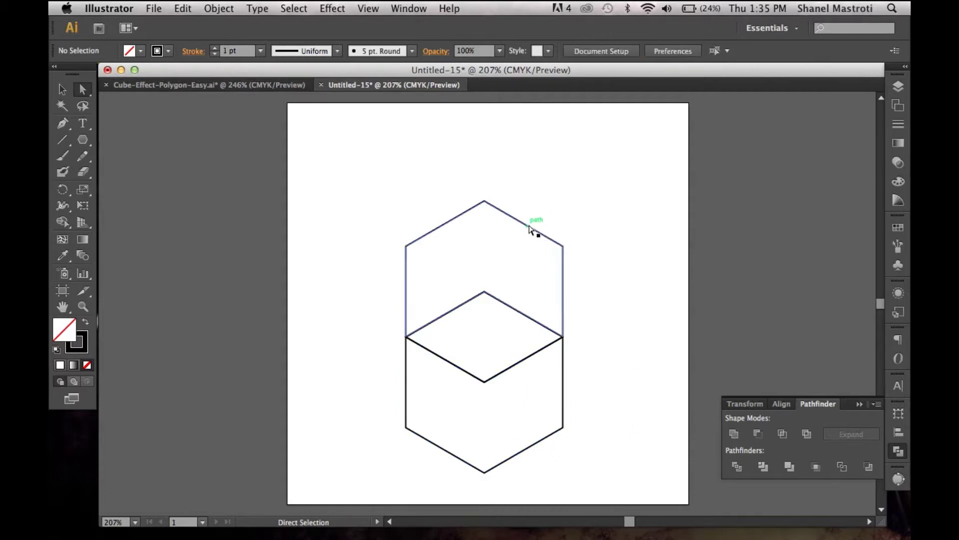
pyautogui.click(530, 228)
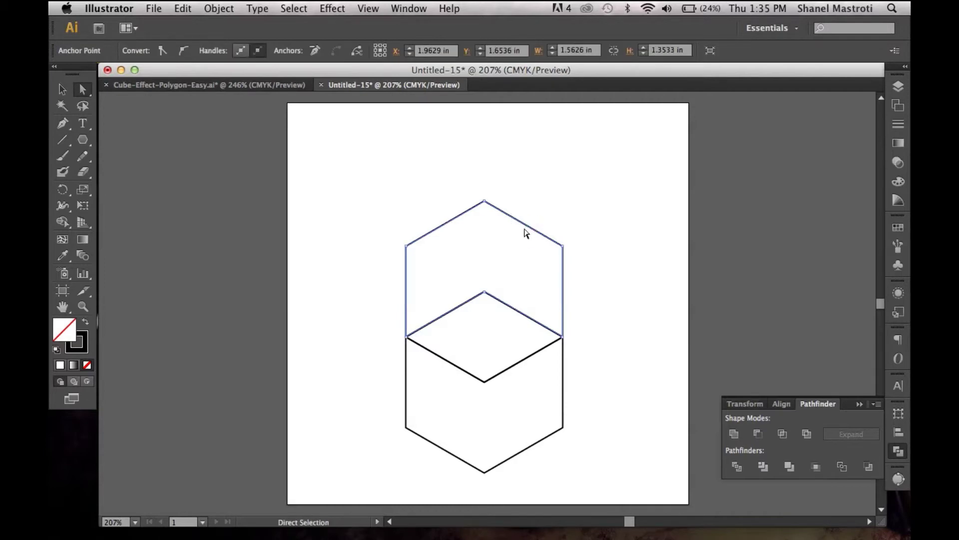
pyautogui.click(526, 233)
pyautogui.press('Delete')
pyautogui.press('Delete')
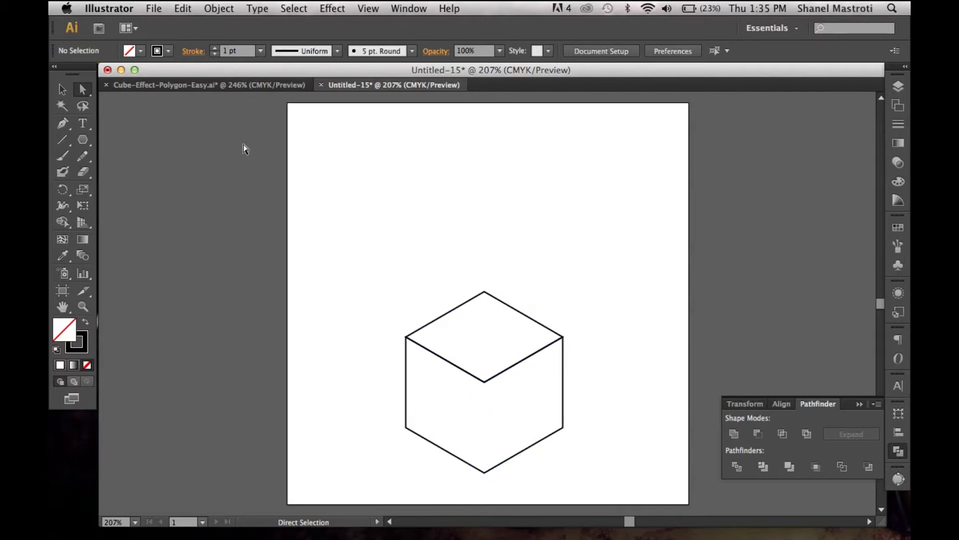
# - Draw a vertical line from the hexagon's bottom corner up to its centre
pyautogui.click(63, 141)
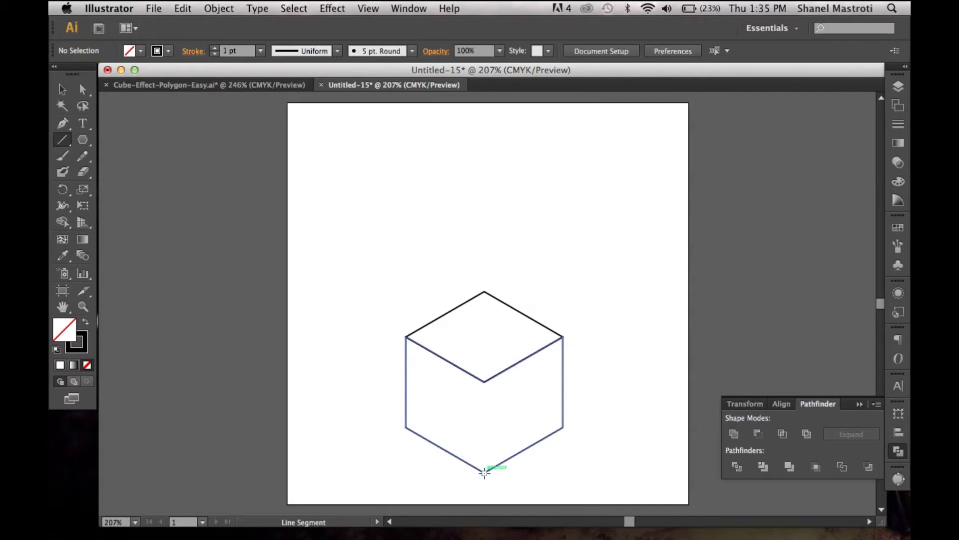
pyautogui.click(484, 472)
pyautogui.moveTo(484, 473); pyautogui.dragTo(485, 337)
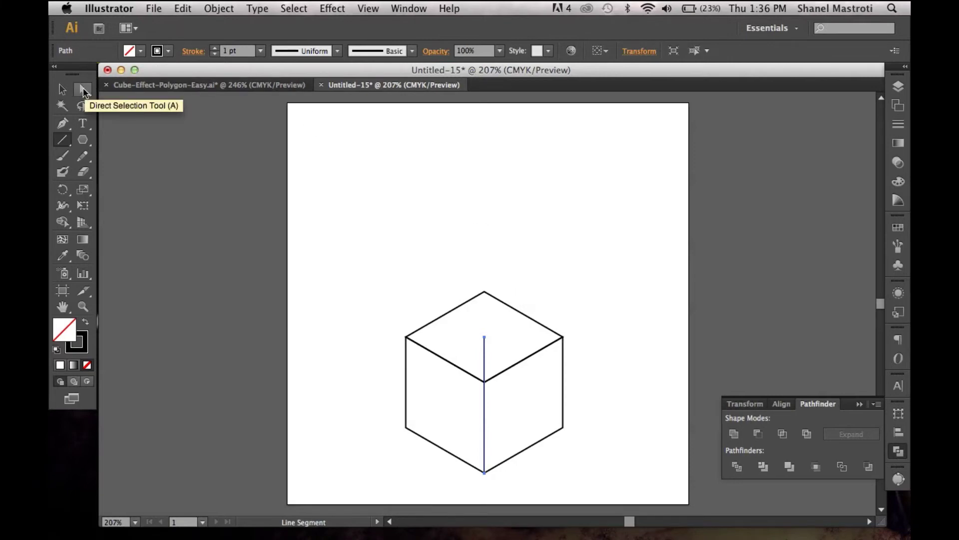
# - Select the cube edges and the line, then Pathfinder Divide into three faces
pyautogui.click(84, 89)
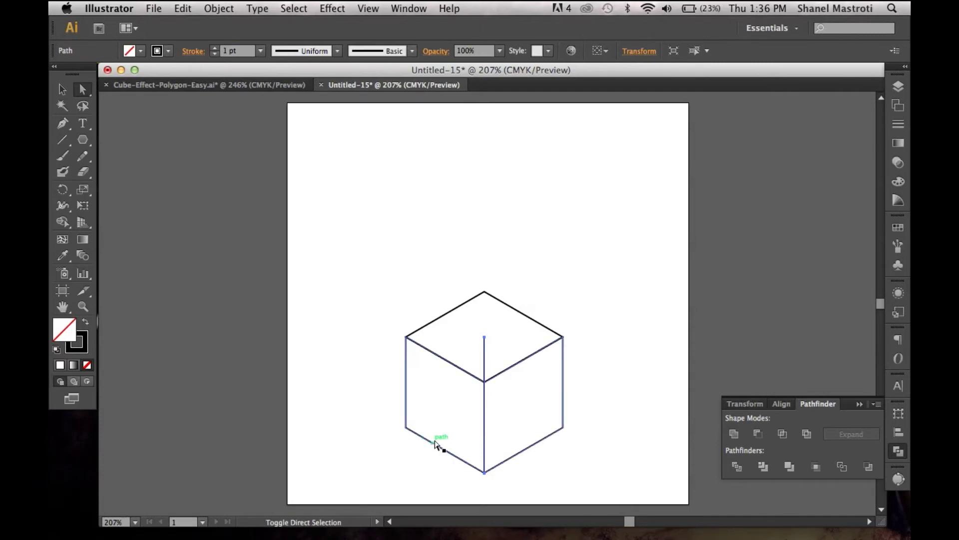
pyautogui.click(437, 446)
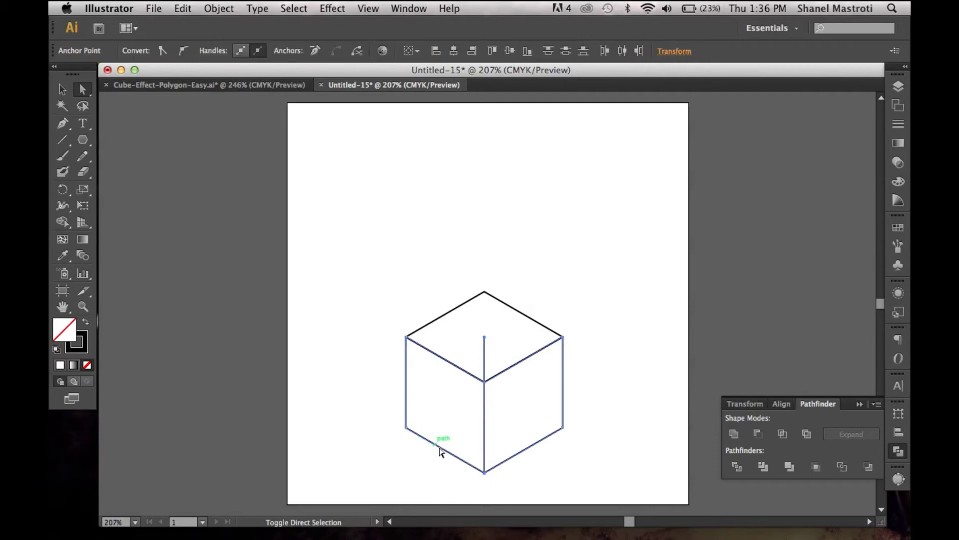
pyautogui.click(737, 467)
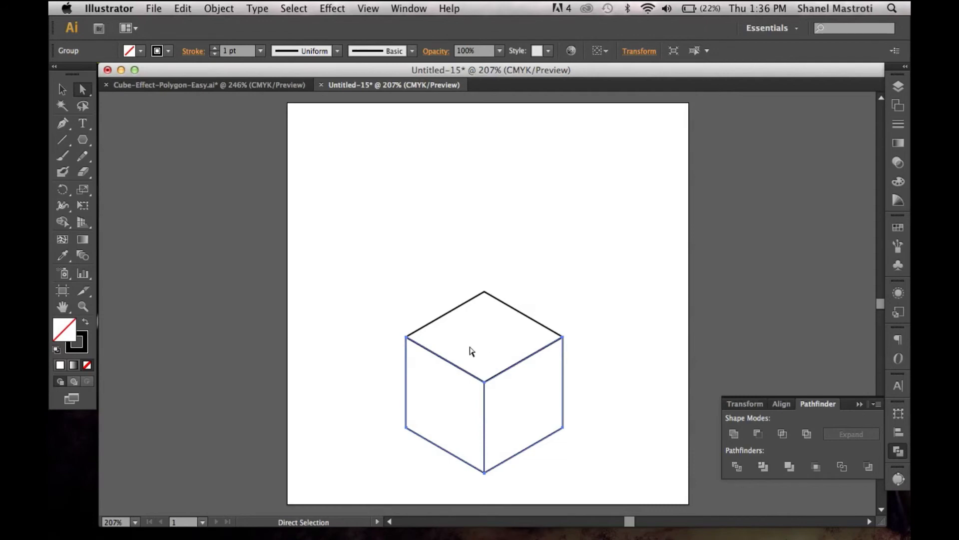
# - Fill the cube's top face with bright red
pyautogui.click(503, 302)
pyautogui.click(459, 331)
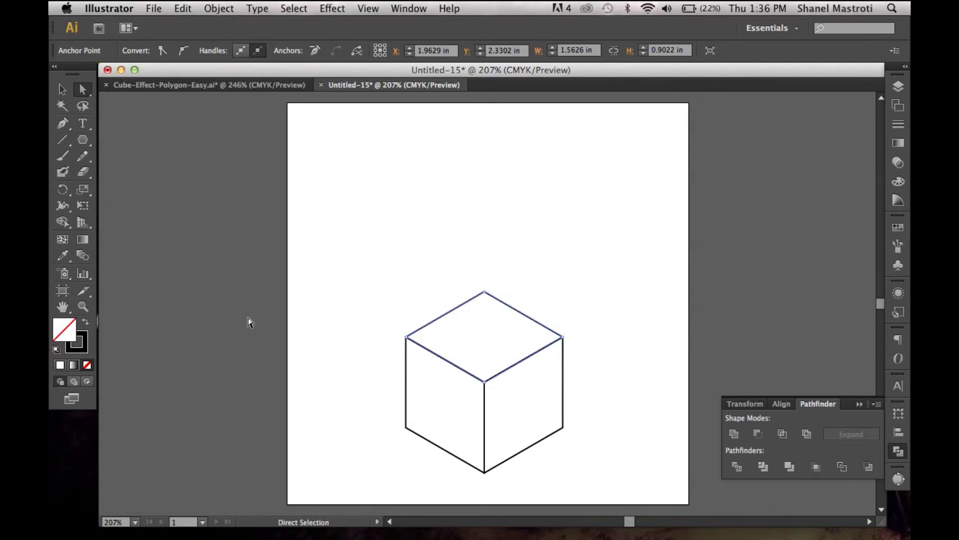
pyautogui.doubleClick(66, 329)
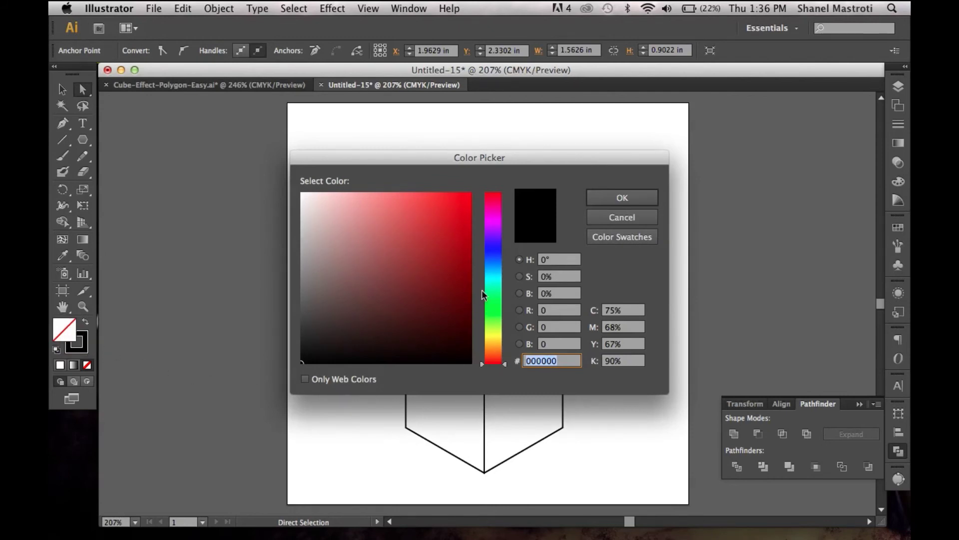
pyautogui.click(466, 197)
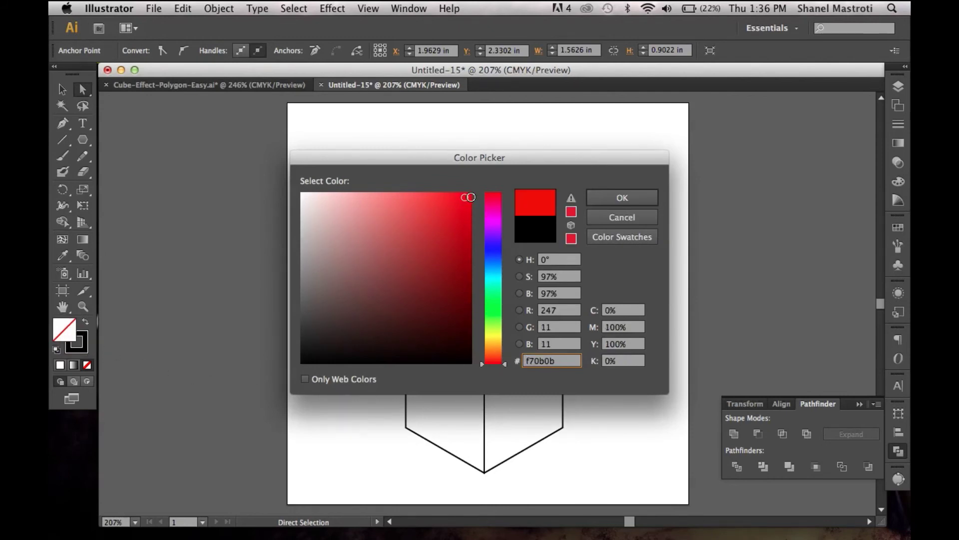
pyautogui.click(619, 198)
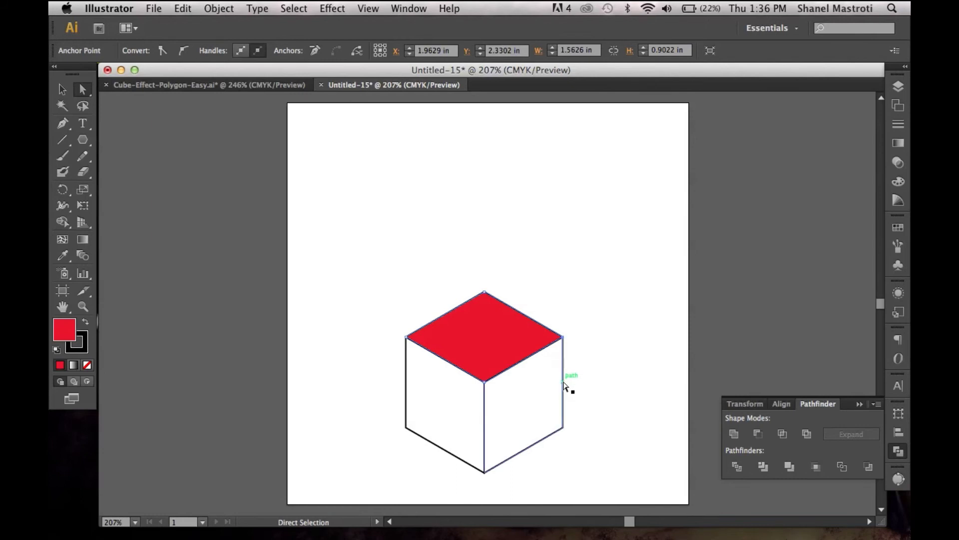
# - Fill the cube's right face with green #5cb85c
pyautogui.click(563, 381)
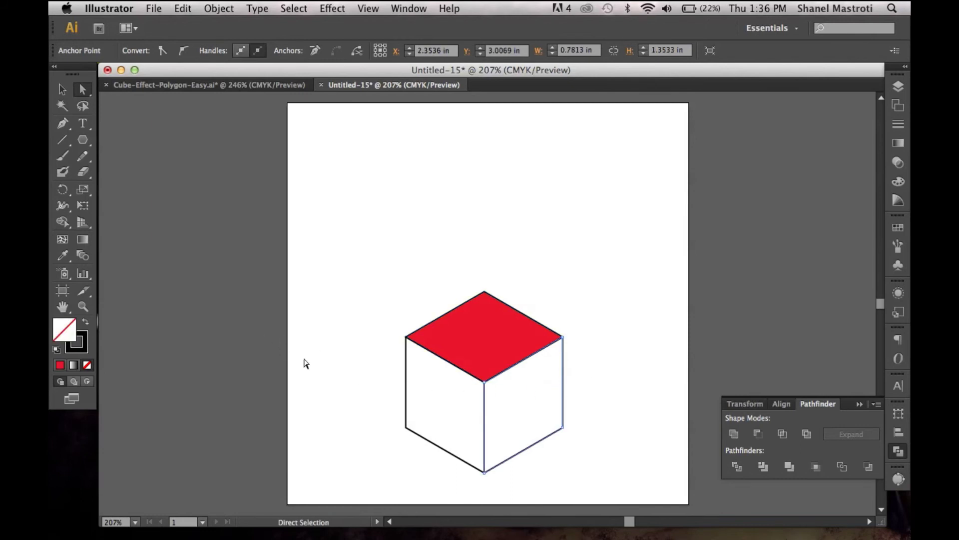
pyautogui.doubleClick(64, 327)
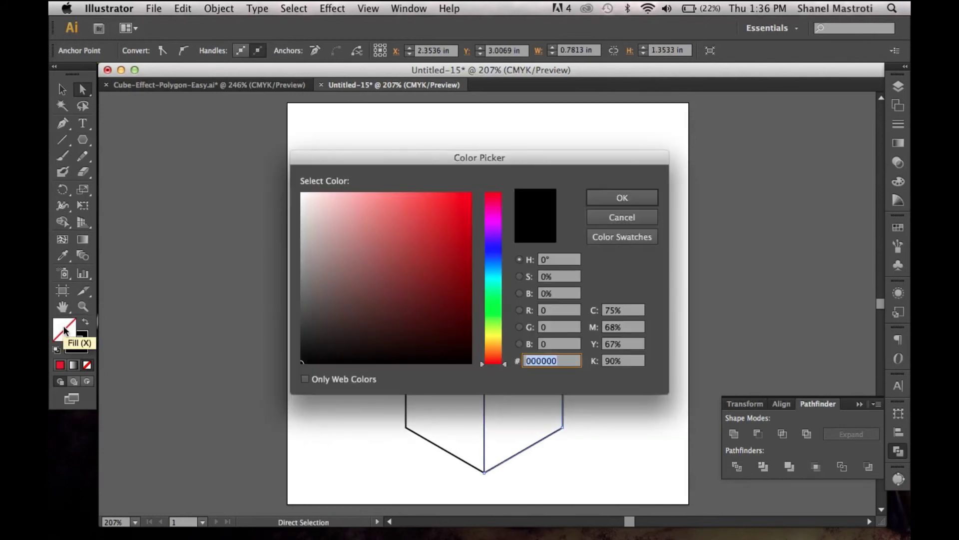
pyautogui.click(494, 305)
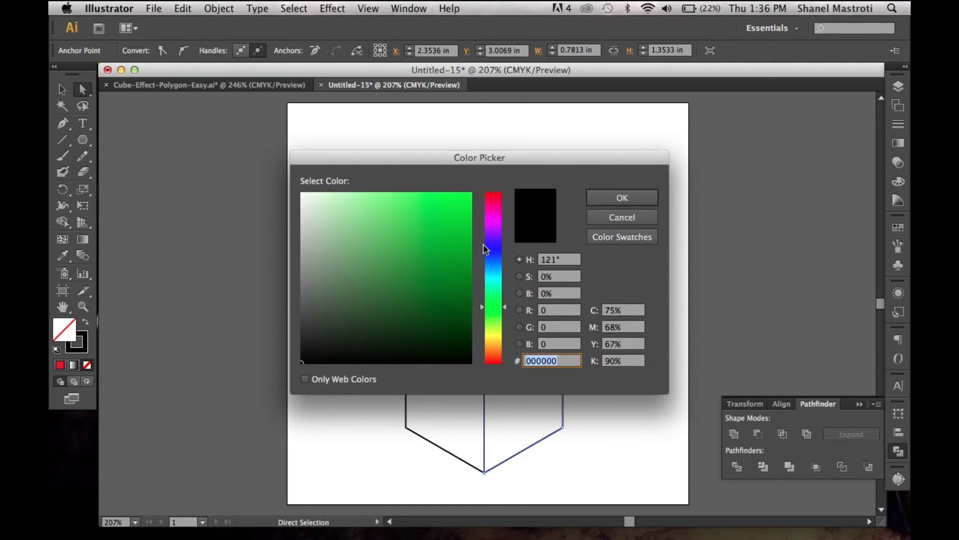
pyautogui.write('5cb85c')
pyautogui.click(610, 195)
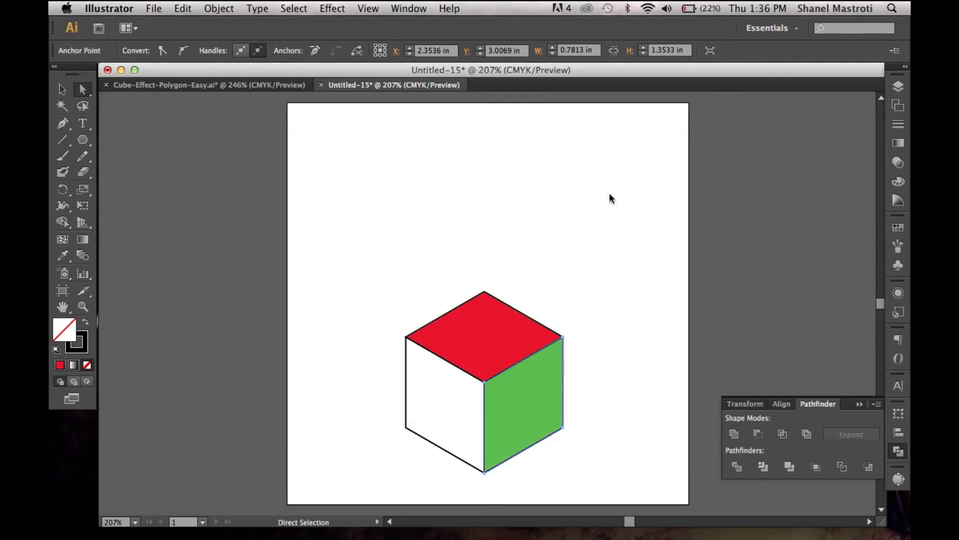
# - Fill the cube's left face with a saturated bright blue
pyautogui.click(405, 380)
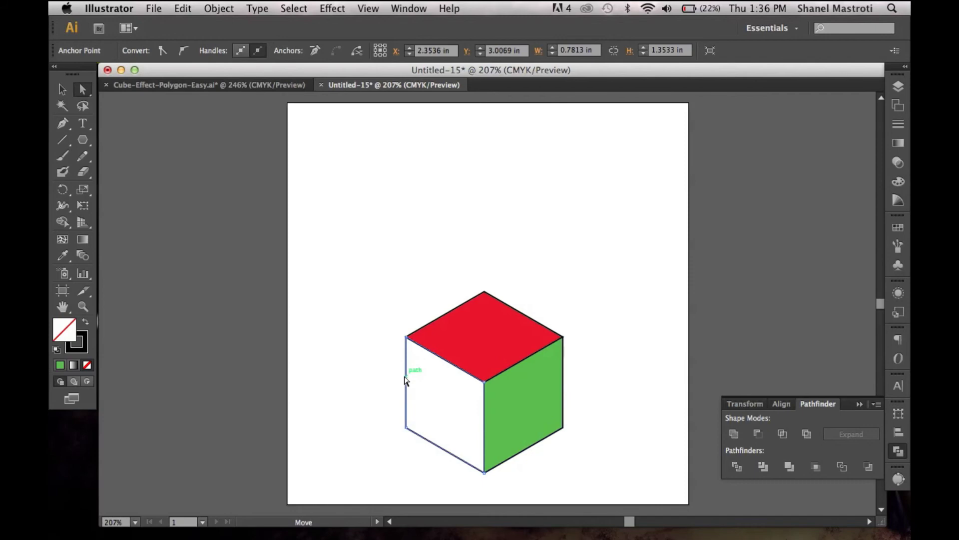
pyautogui.doubleClick(69, 331)
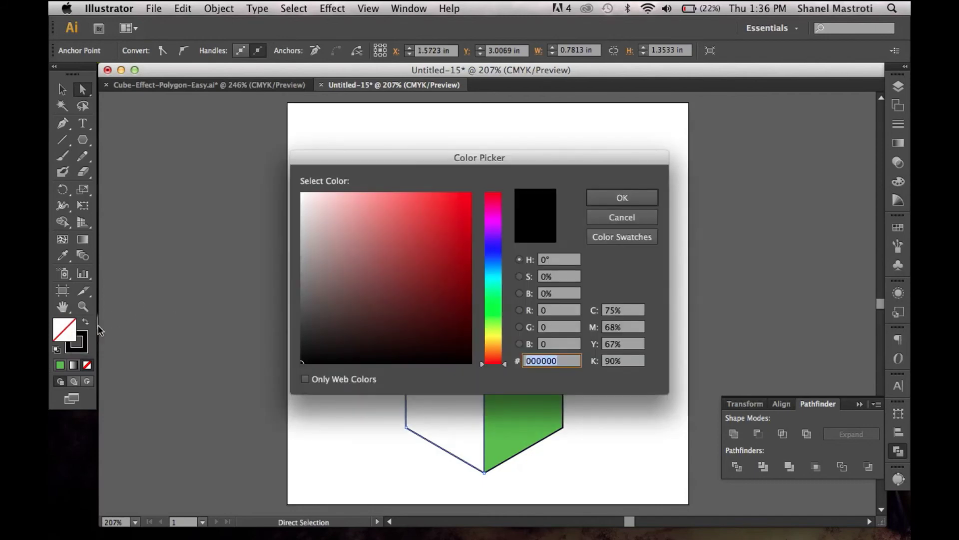
pyautogui.click(491, 254)
pyautogui.click(469, 197)
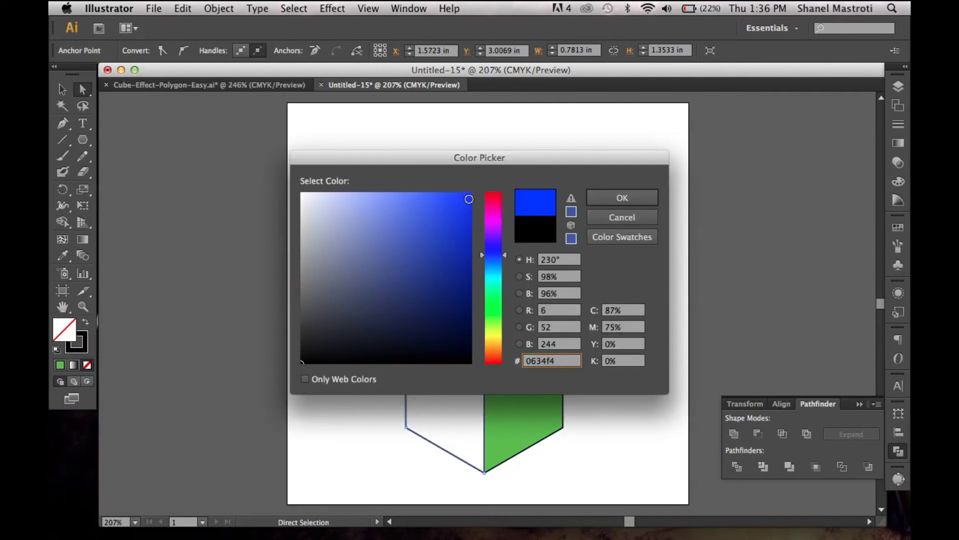
pyautogui.click(620, 196)
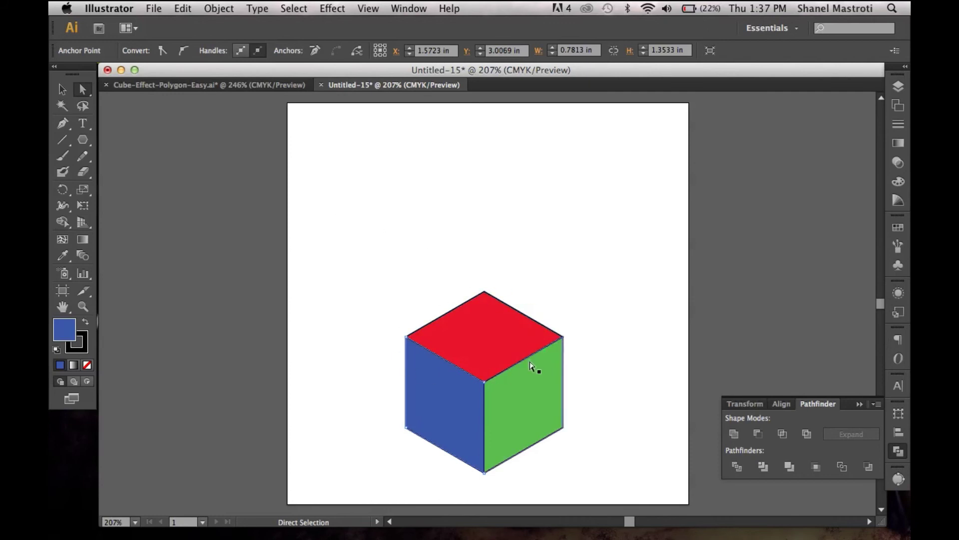
# - Scale the three-face cube up to fill most of the artboard and centre it
pyautogui.click(62, 89)
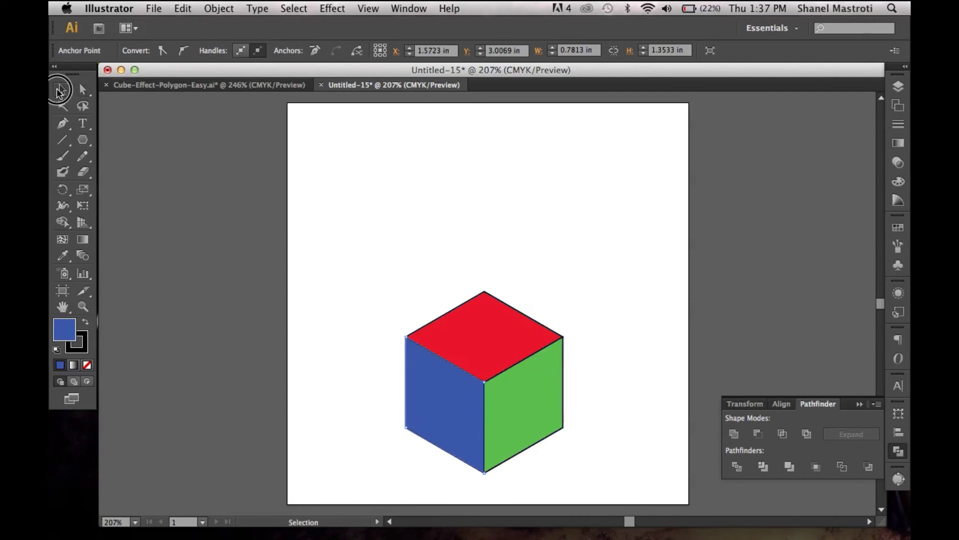
pyautogui.moveTo(391, 285); pyautogui.dragTo(609, 507)
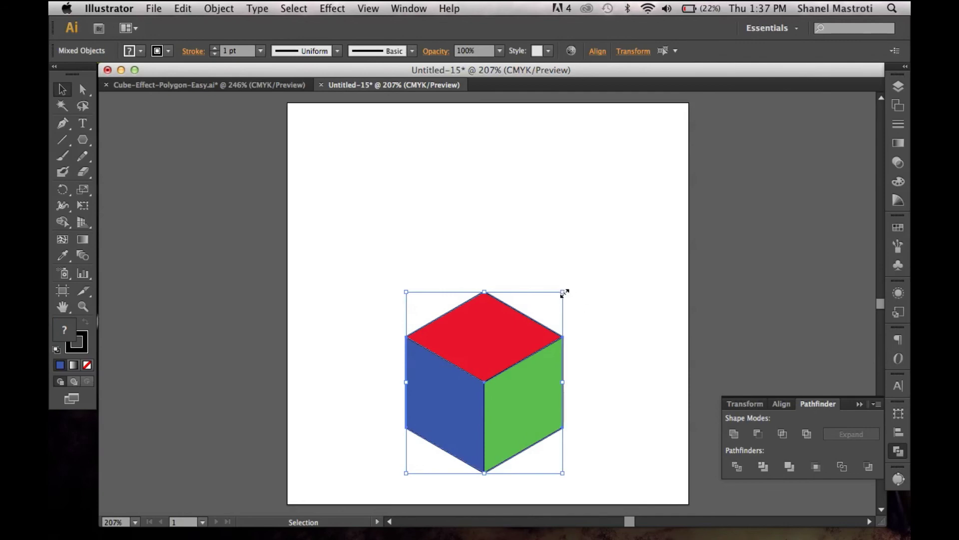
pyautogui.moveTo(562, 292); pyautogui.dragTo(702, 175)
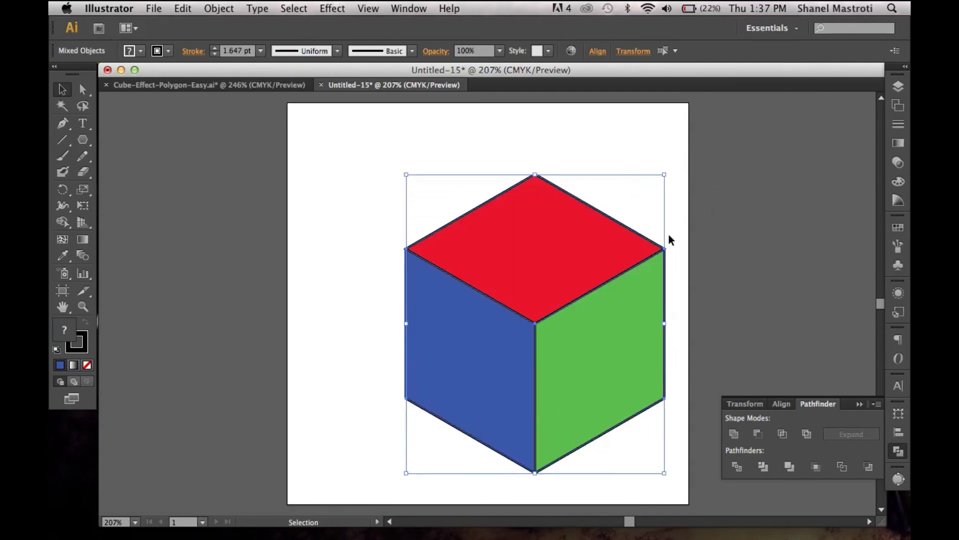
pyautogui.moveTo(625, 274); pyautogui.dragTo(574, 250)
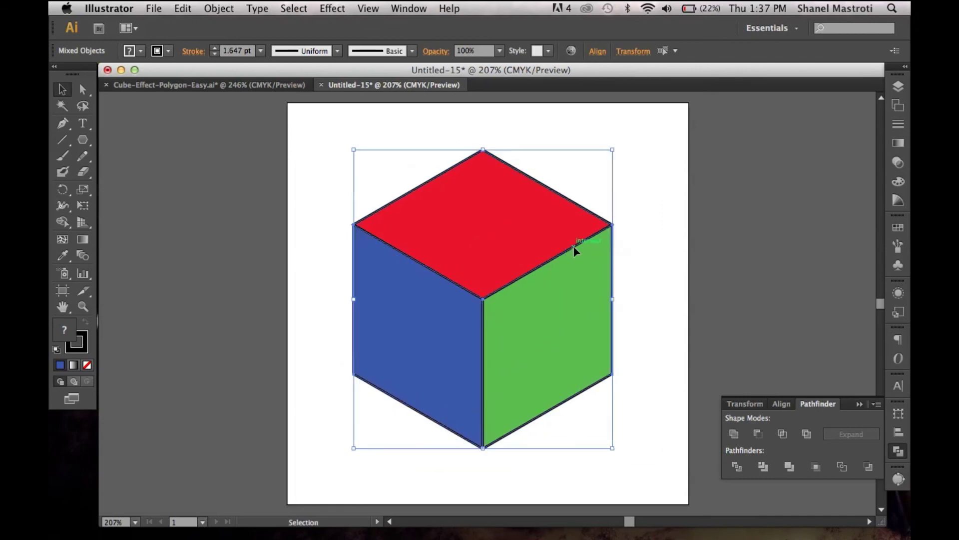
pyautogui.click(644, 212)
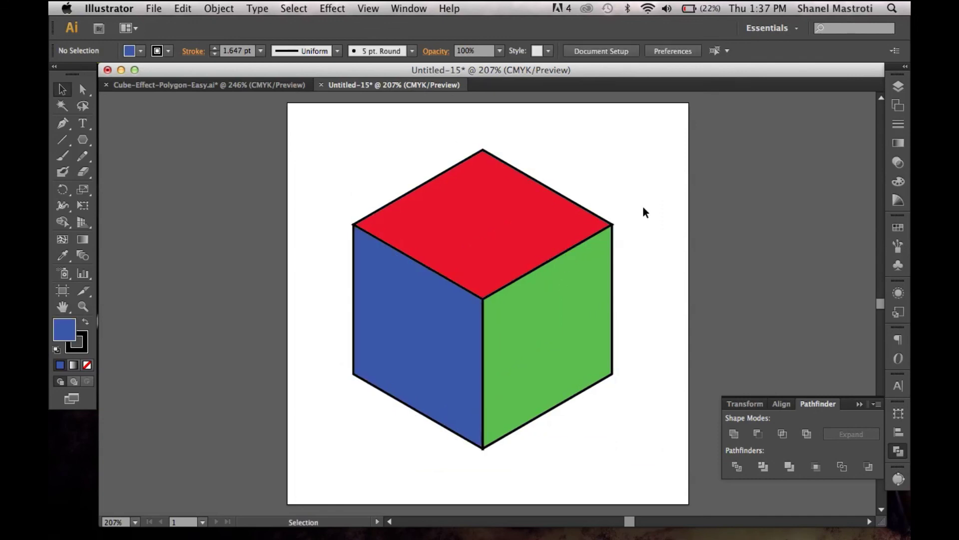